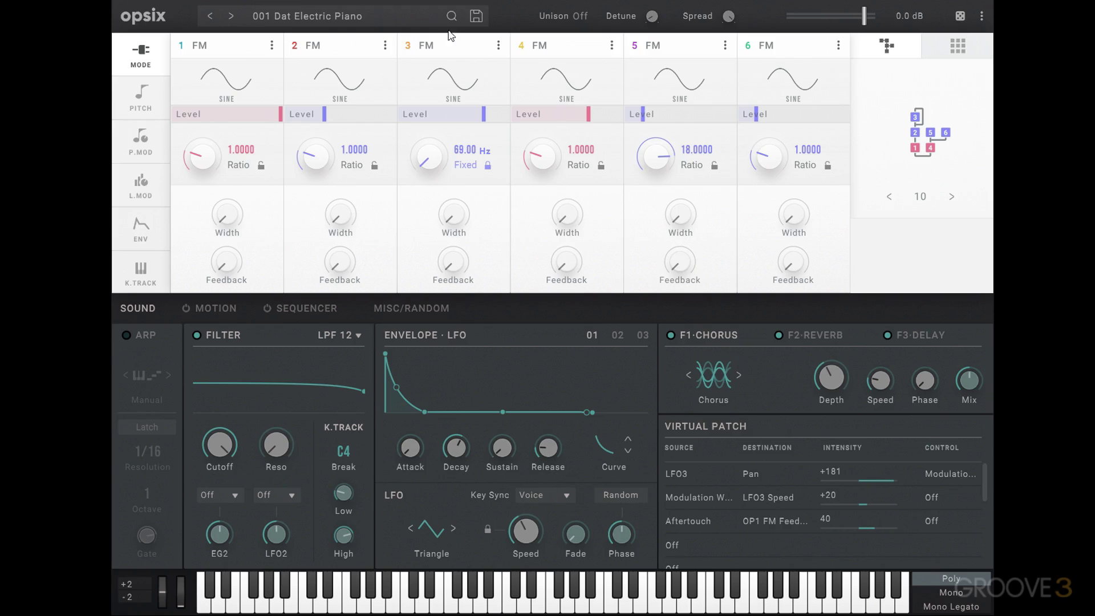
Look over the preset browser, step to preset 351 INIT and return to 001 Dat Electric Piano
click(316, 20)
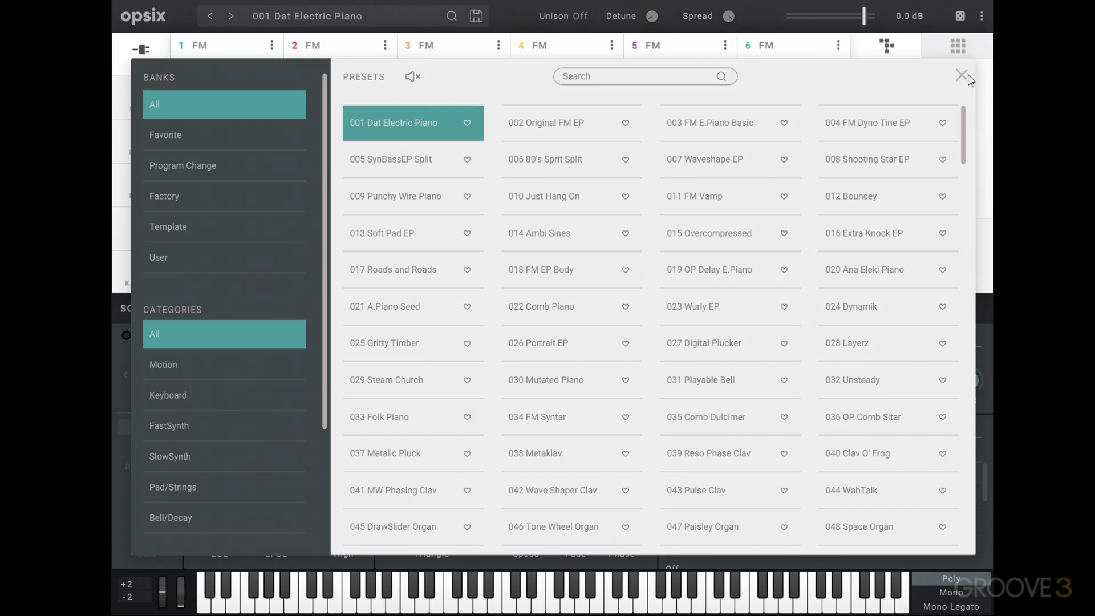
click(963, 77)
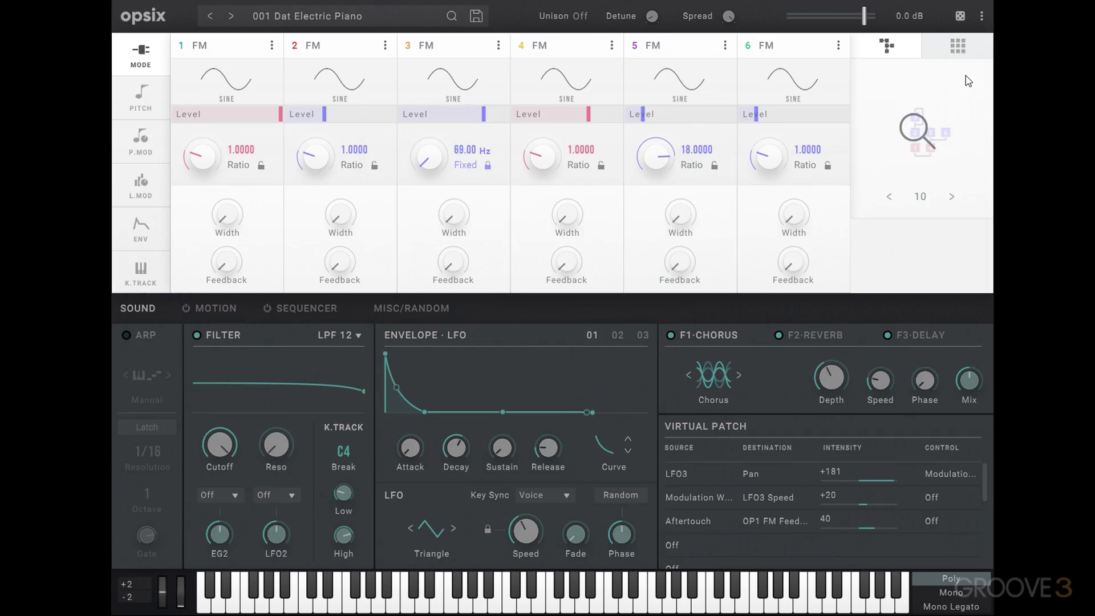
click(231, 16)
click(212, 18)
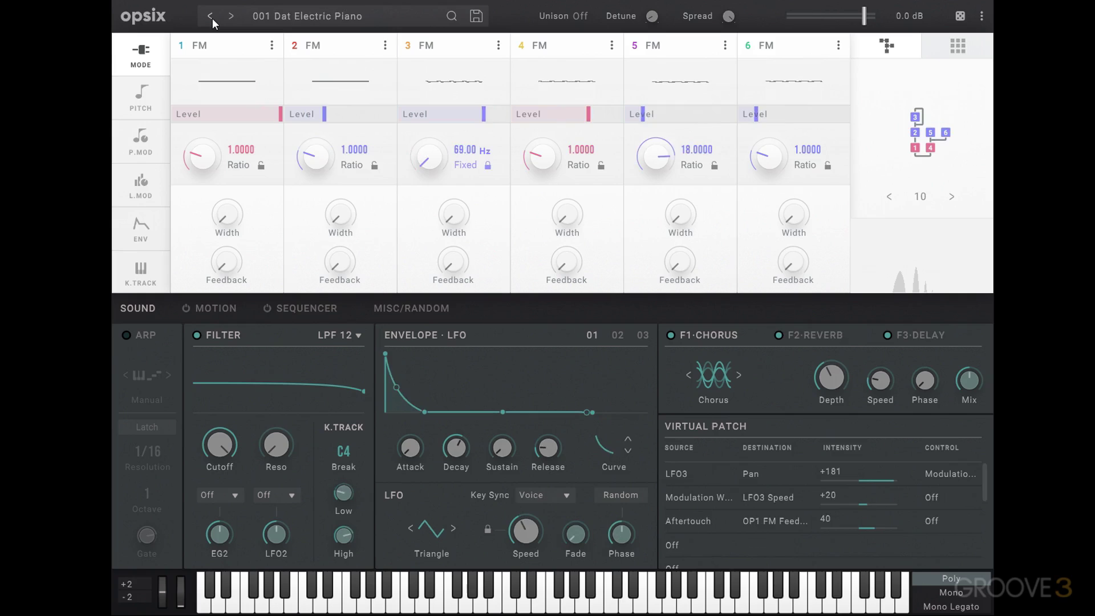
click(212, 18)
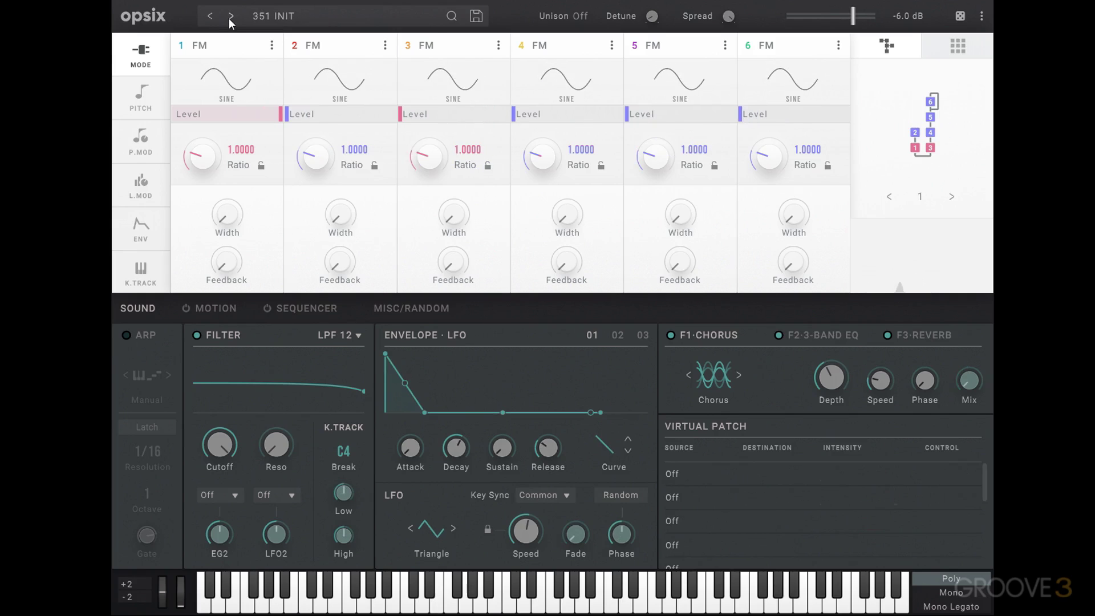
click(231, 19)
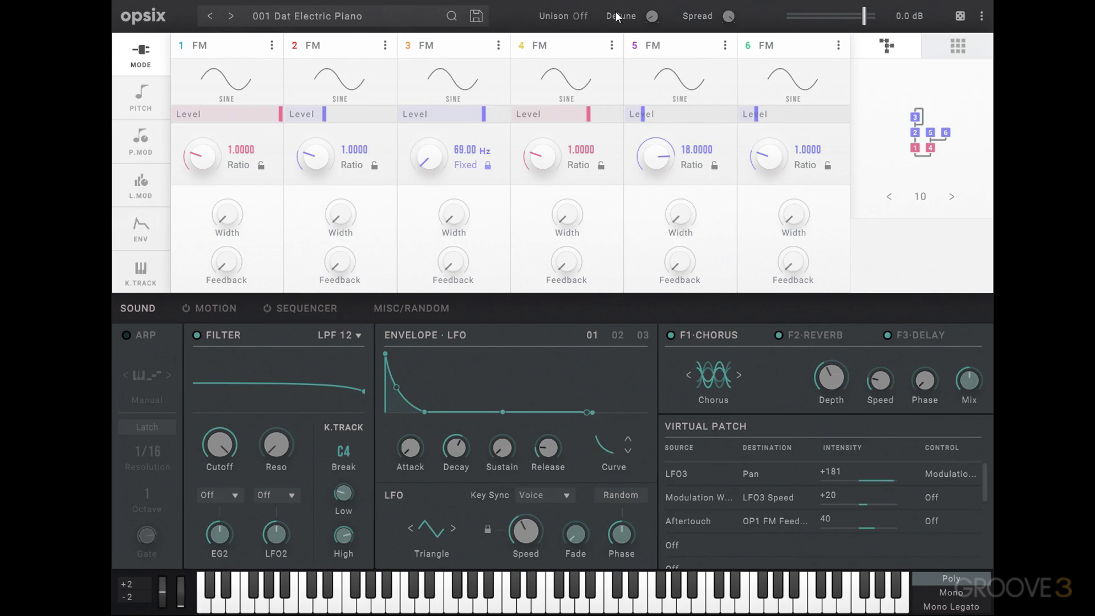
Try Unison with 5 voices together with Detune and Spread adjustments, and switch Unison back to Off
drag(579, 20, 579, 15)
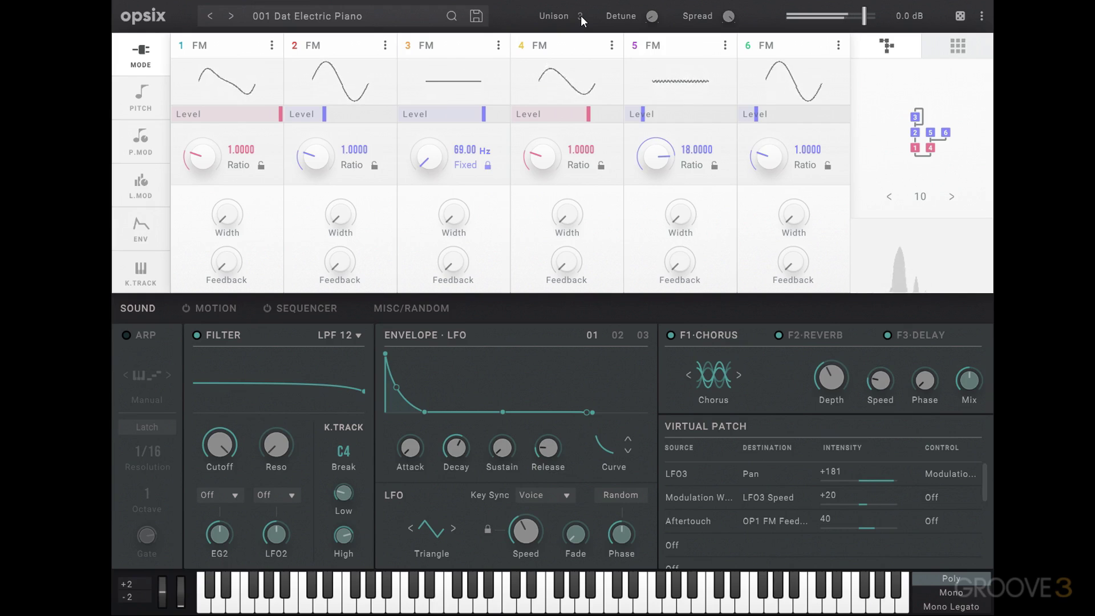
drag(580, 15, 581, 2)
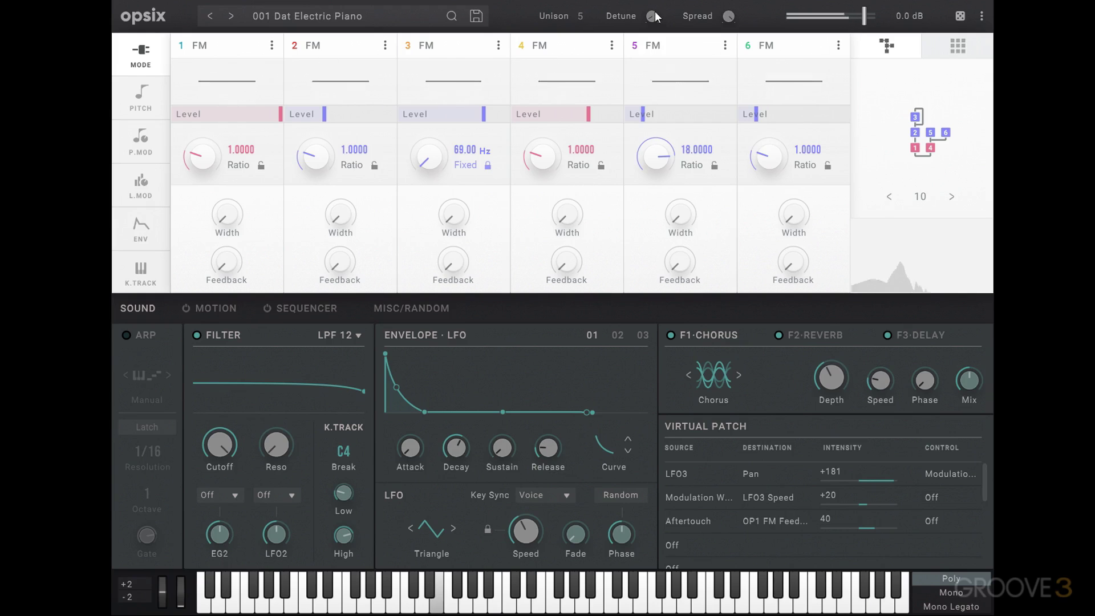
mouse_move(716, 93)
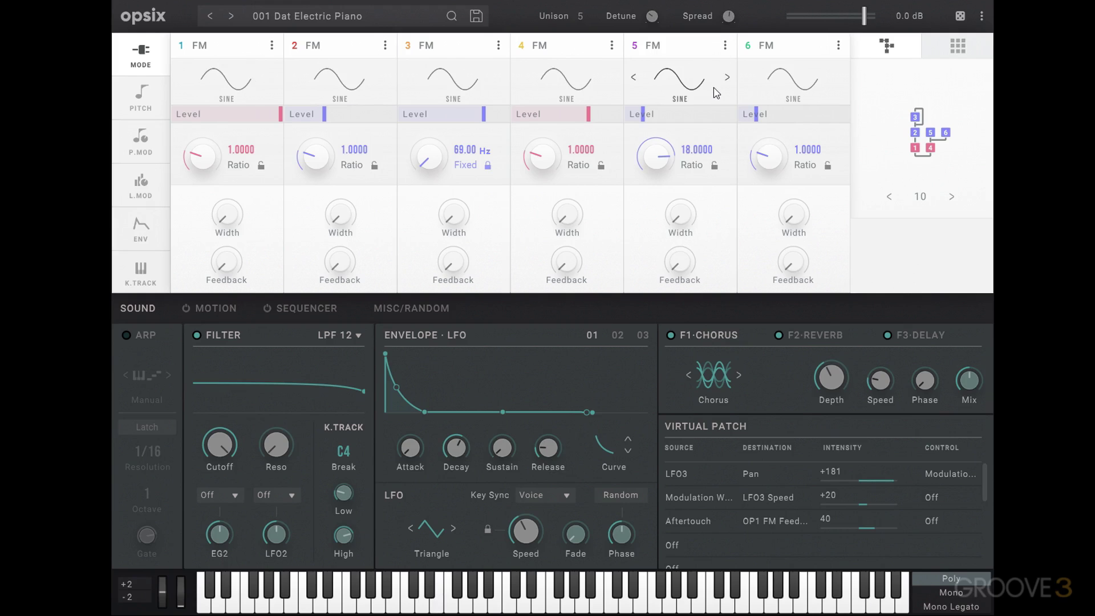
drag(576, 19, 574, 54)
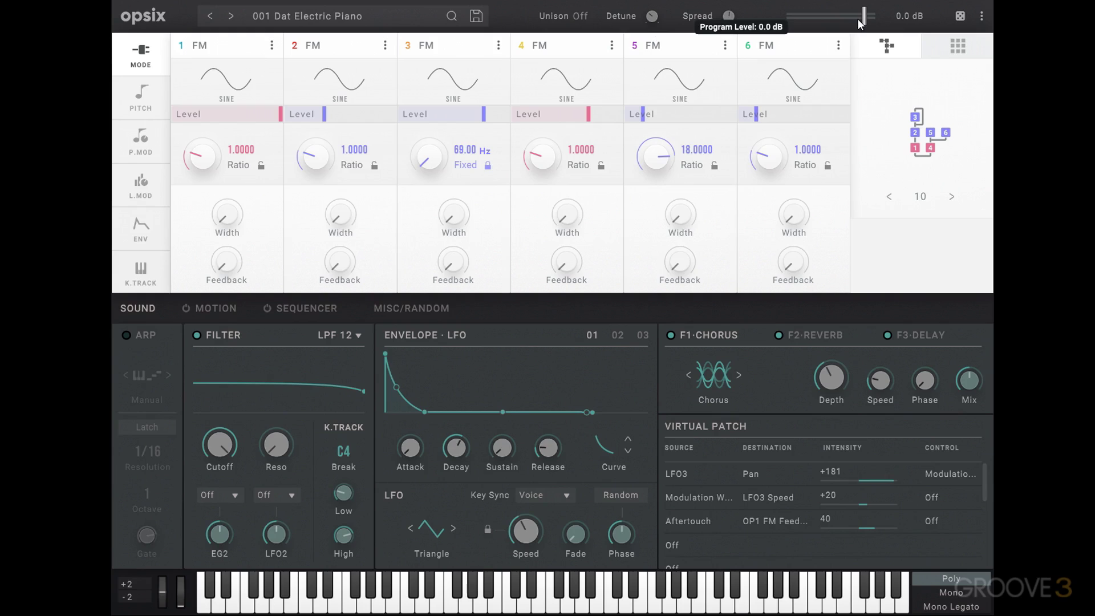
Try program levels of -7.3 dB and -0.3 dB and operator 5 ratios of 19.2 and 14.4
mouse_move(858, 19)
mouse_down()
mouse_move(834, 17)
mouse_move(850, 19)
mouse_up()
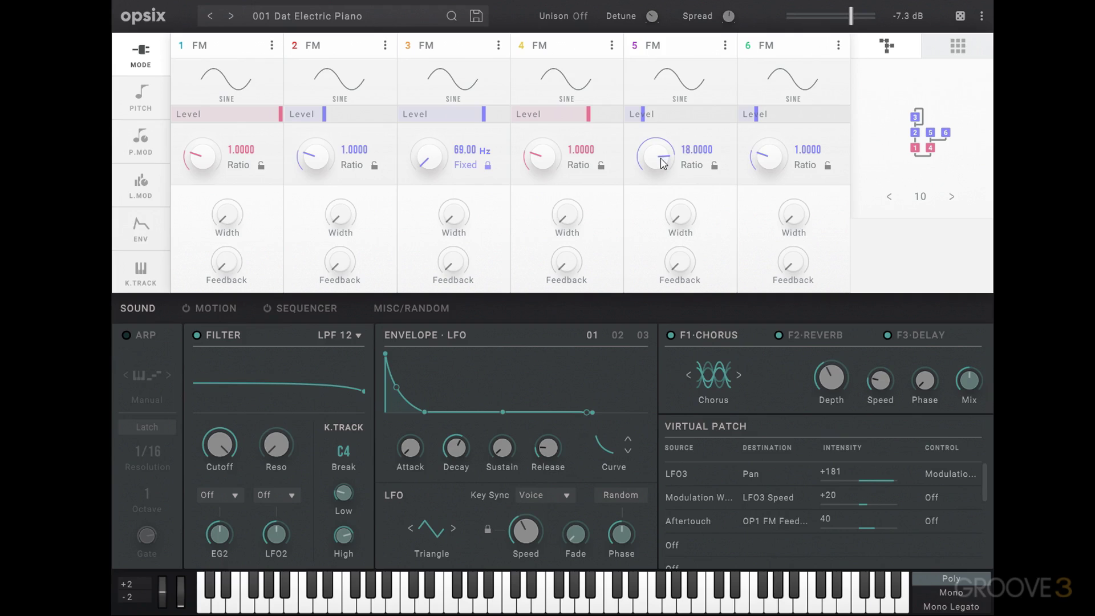
scroll(662, 159, down, 2)
drag(665, 162, 659, 126)
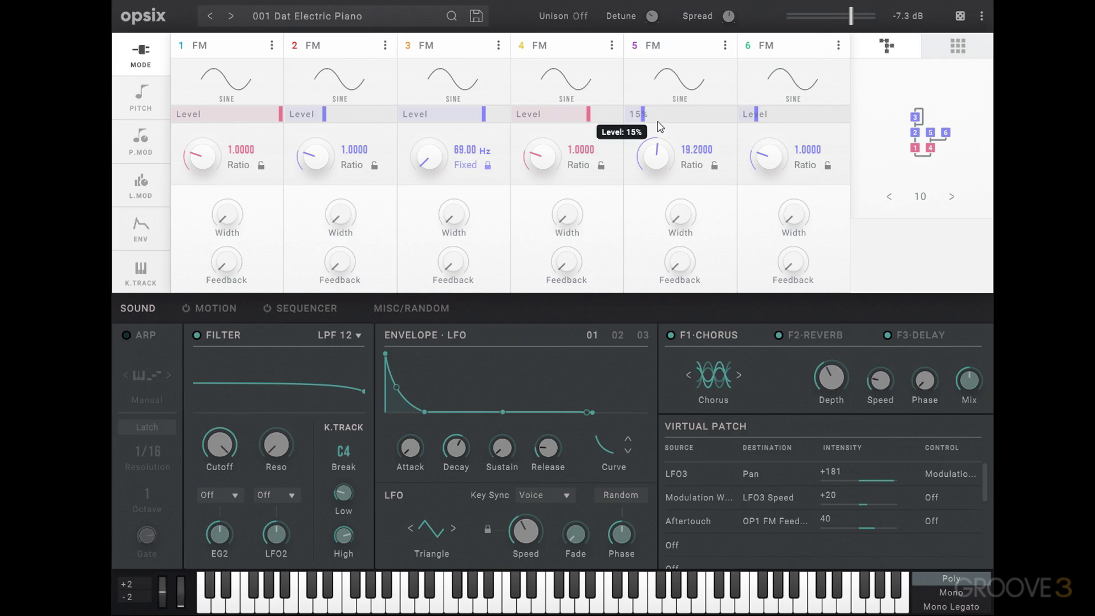
drag(651, 167, 651, 175)
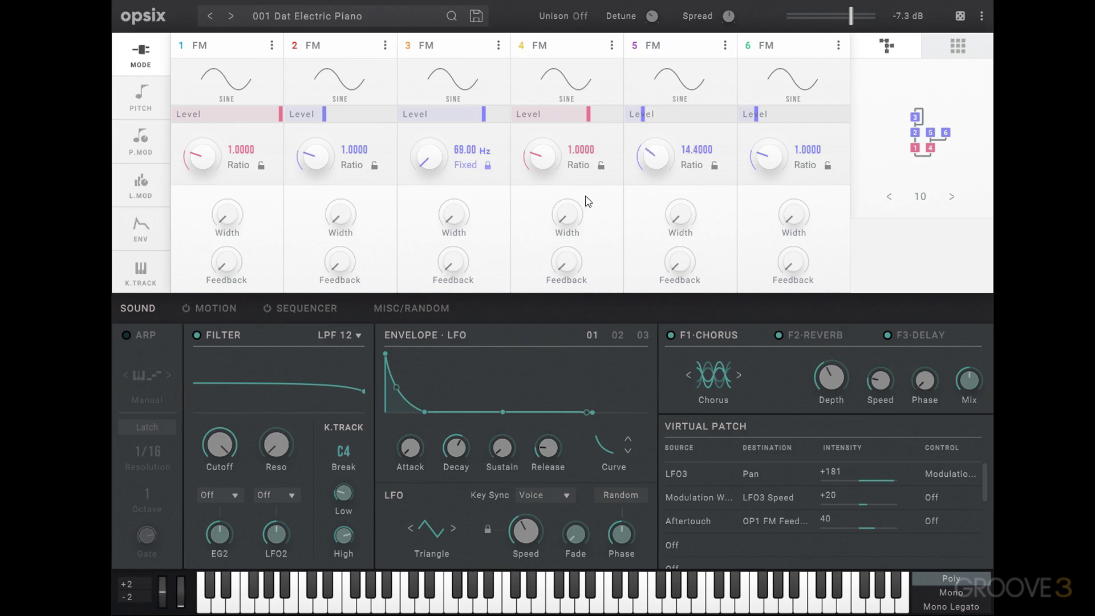
drag(588, 201, 672, 184)
drag(848, 17, 861, 18)
Randomize the patch several times and reload the preset 001 Dat Electric Piano
click(961, 16)
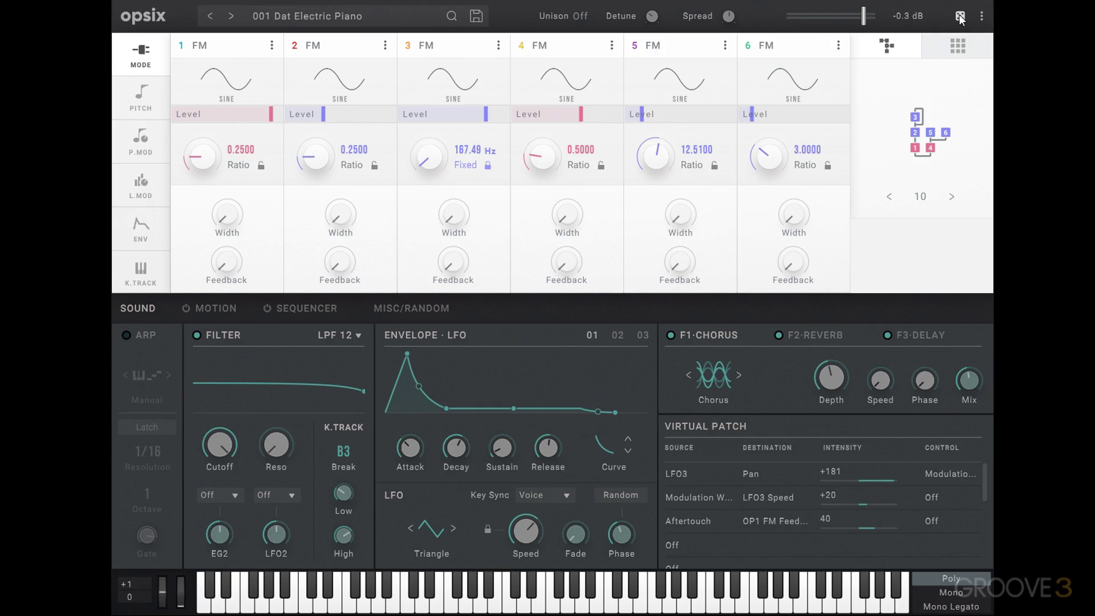
click(960, 17)
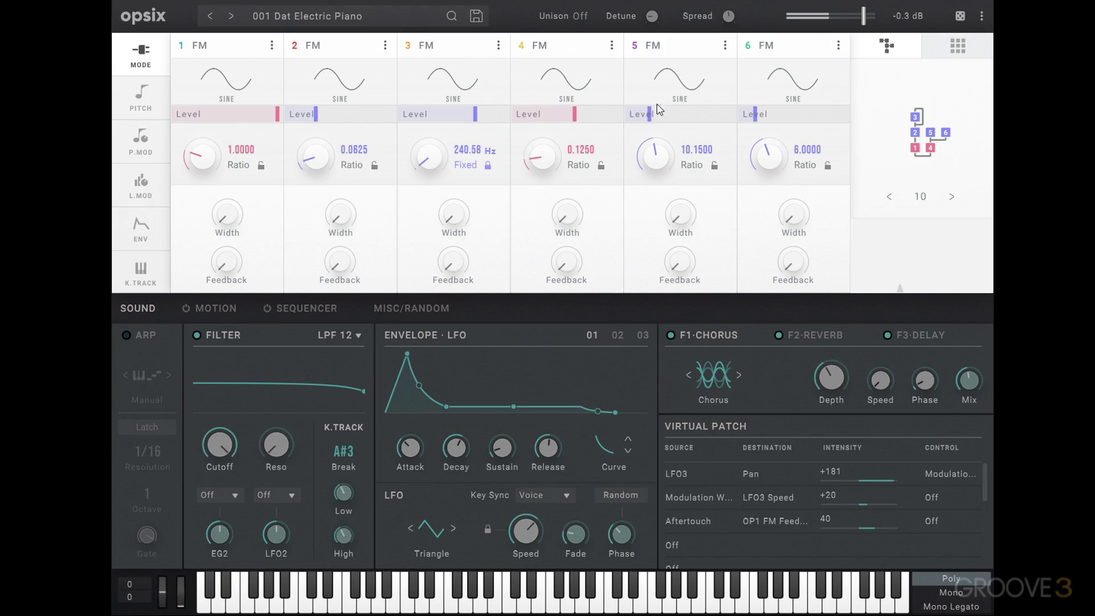
click(960, 17)
click(961, 17)
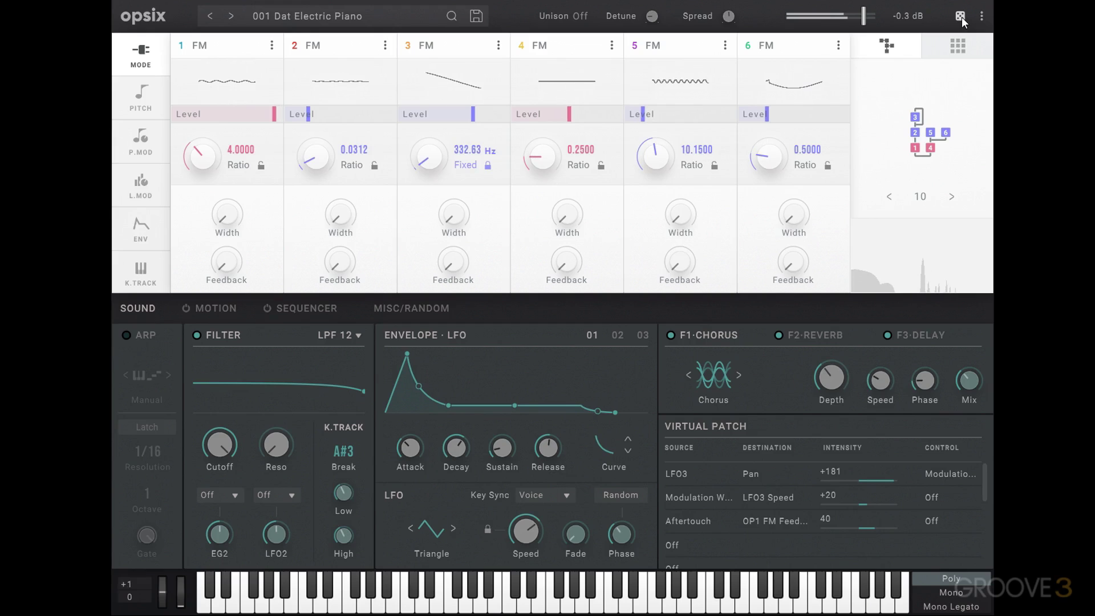
click(961, 16)
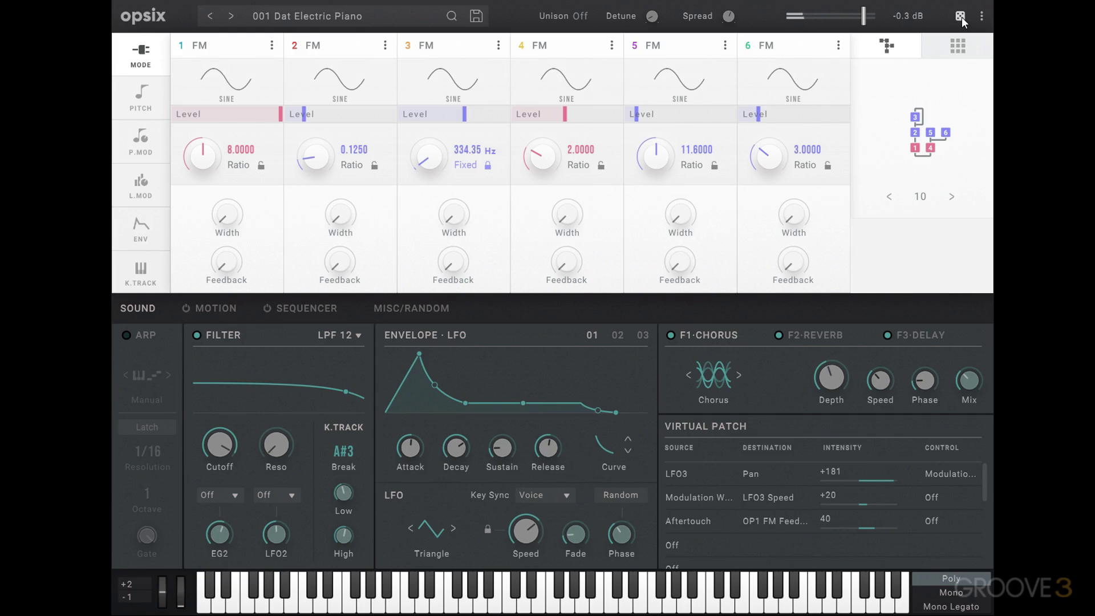
click(234, 18)
click(208, 18)
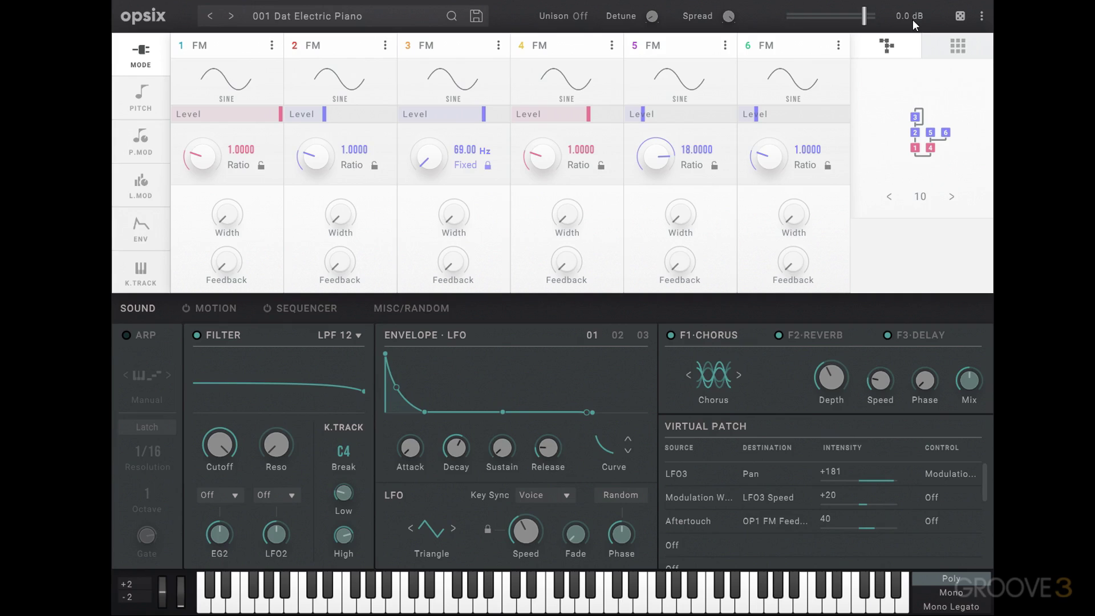
Initialize the current program and restore the preset 001 Dat Electric Piano
click(980, 17)
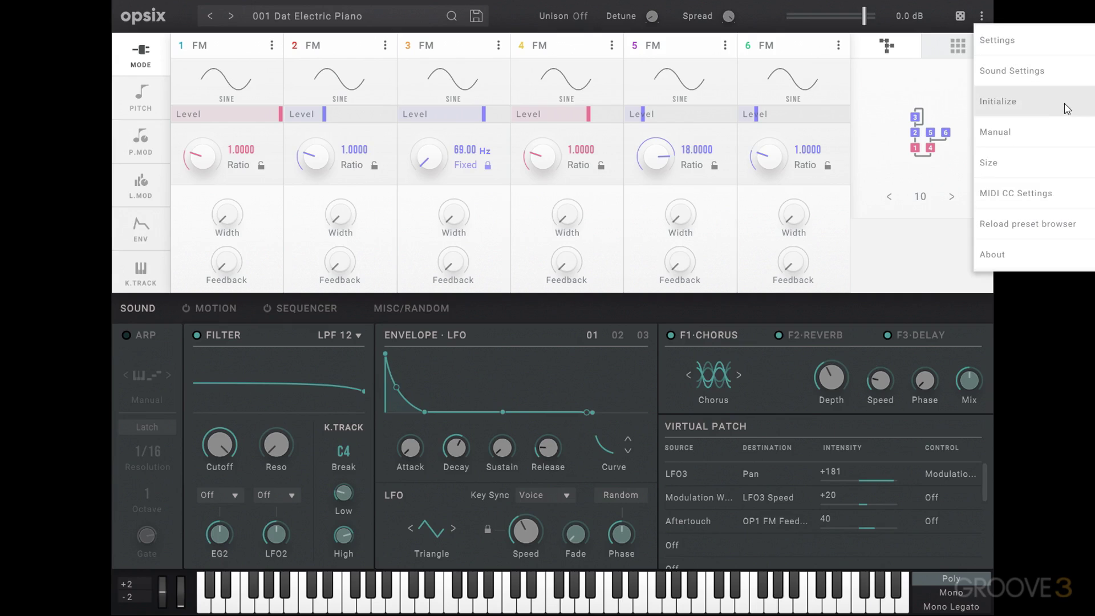
click(1027, 102)
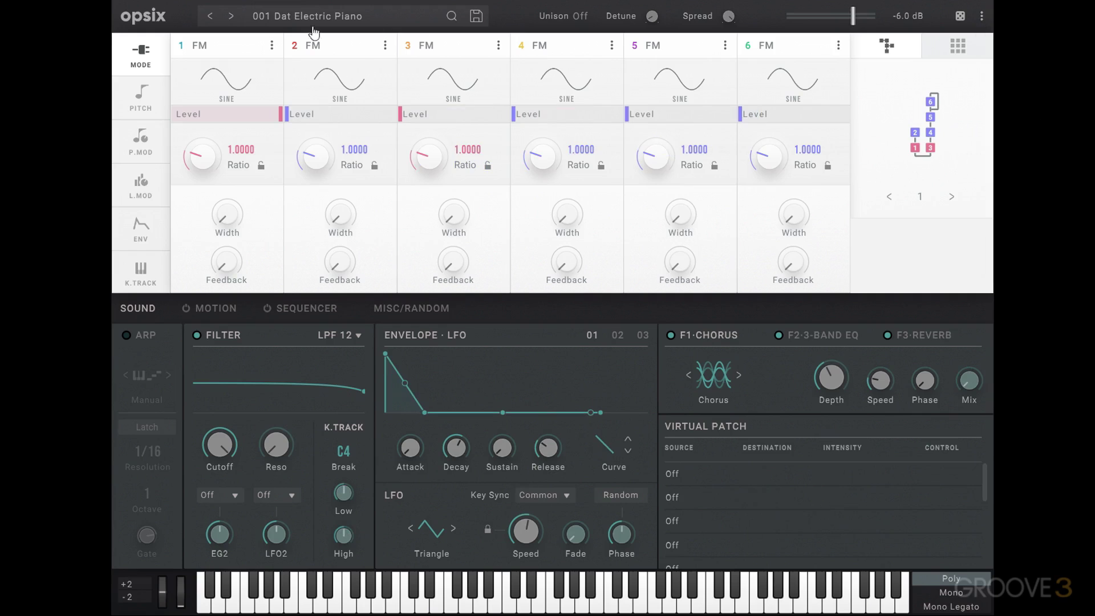
click(211, 17)
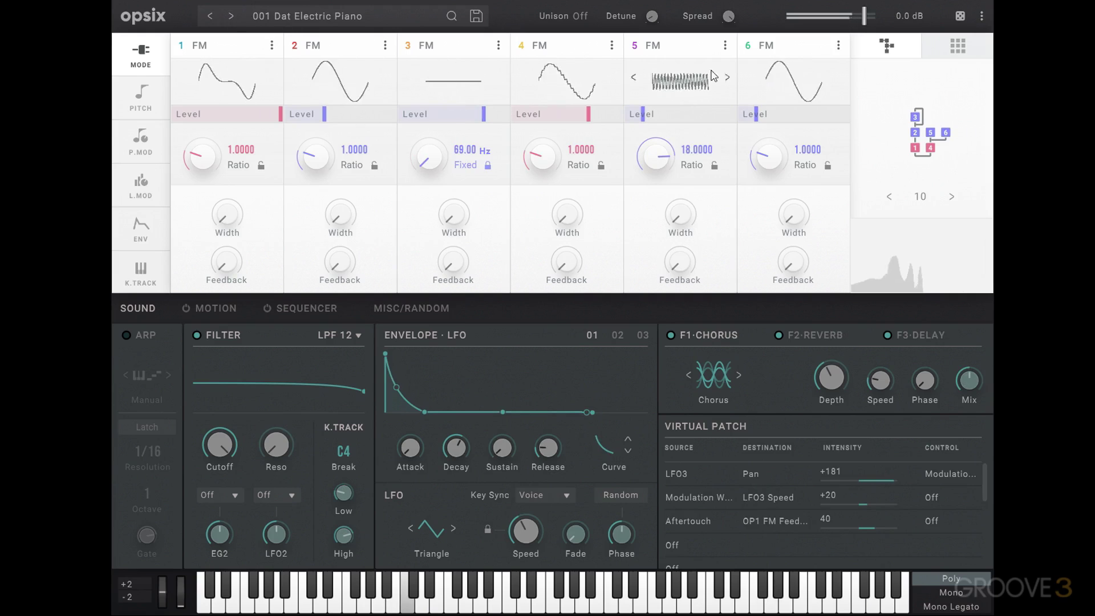
Examine the window Size choices and the MIDI CC Settings options without applying any of them
click(985, 21)
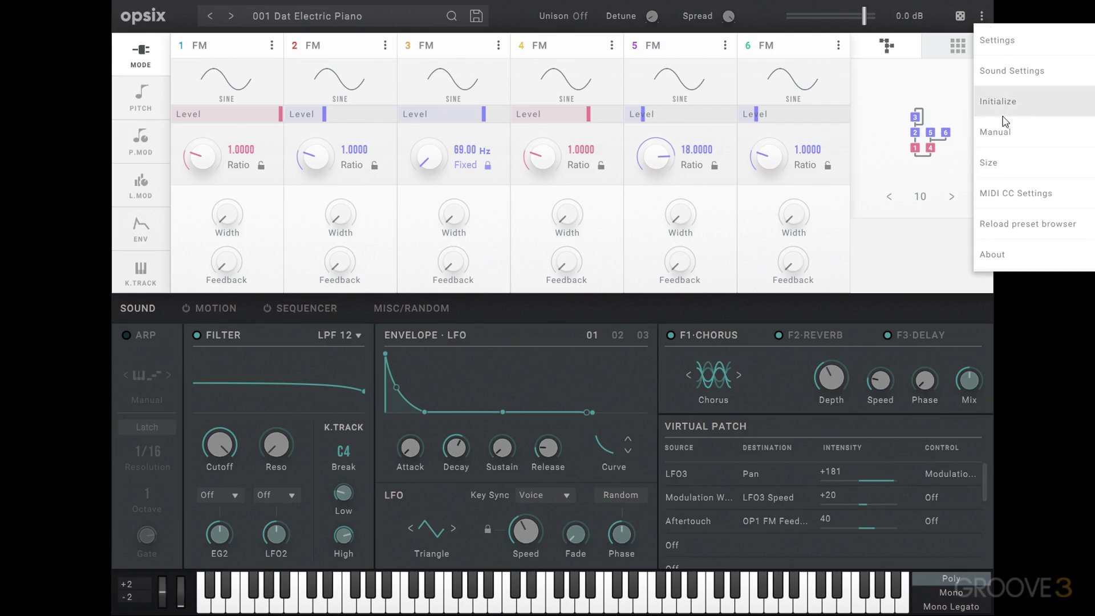
mouse_move(1026, 170)
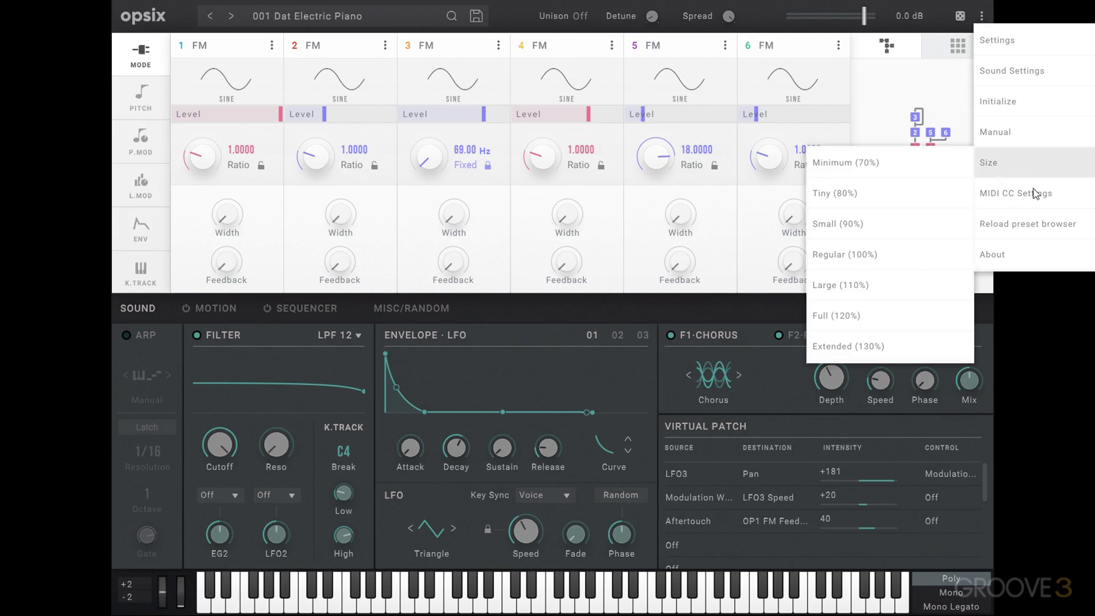
mouse_move(1037, 199)
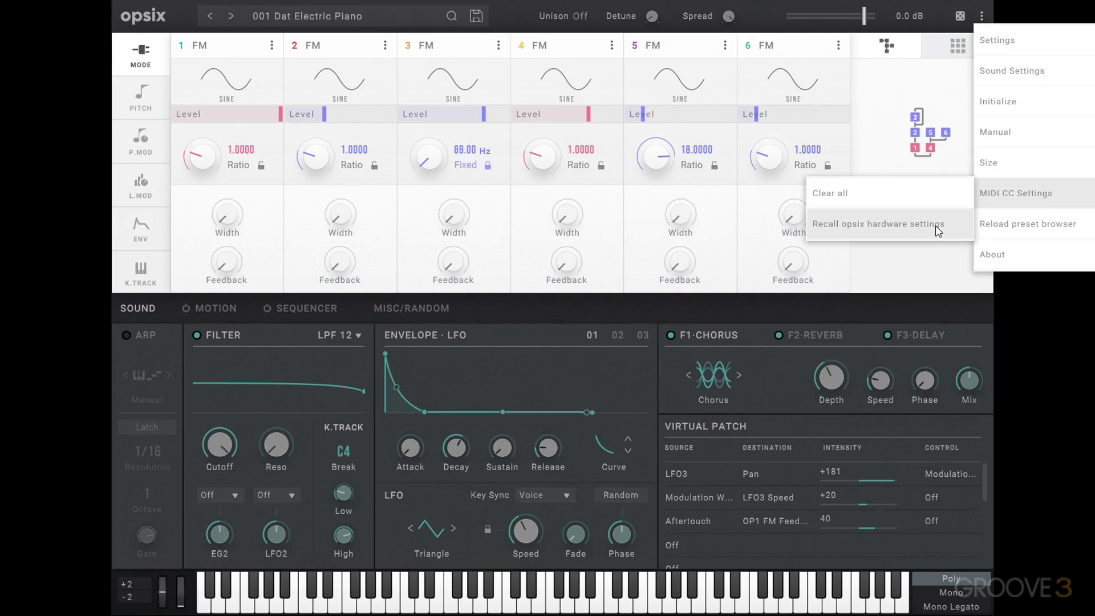
click(785, 17)
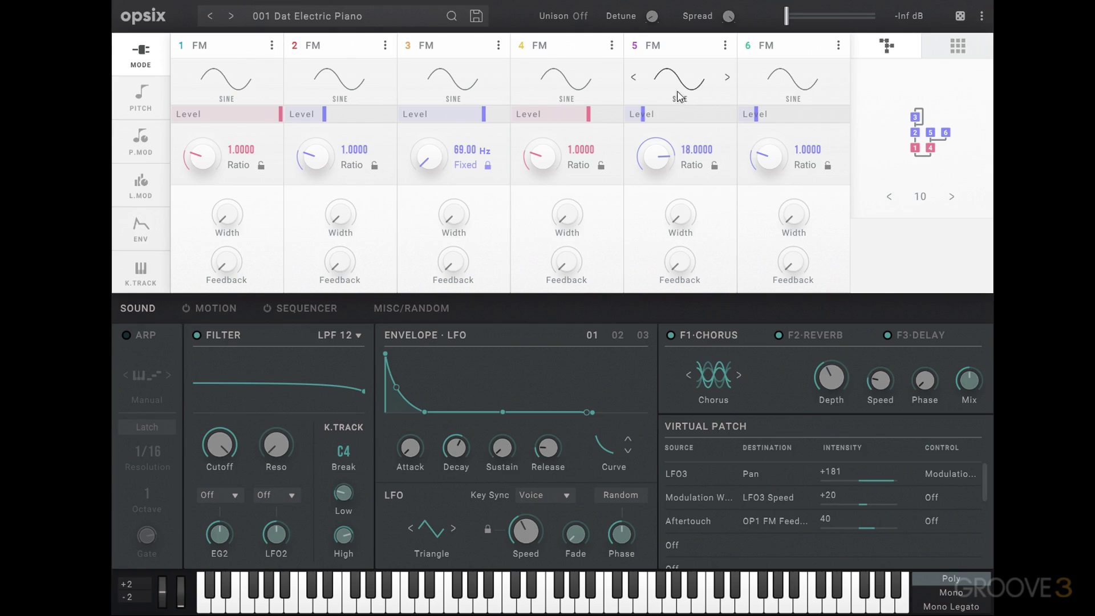
Assign operator 5's ratio to a hardware controller with MIDI Learn and bring the ratio down to 0.5
right_click(672, 152)
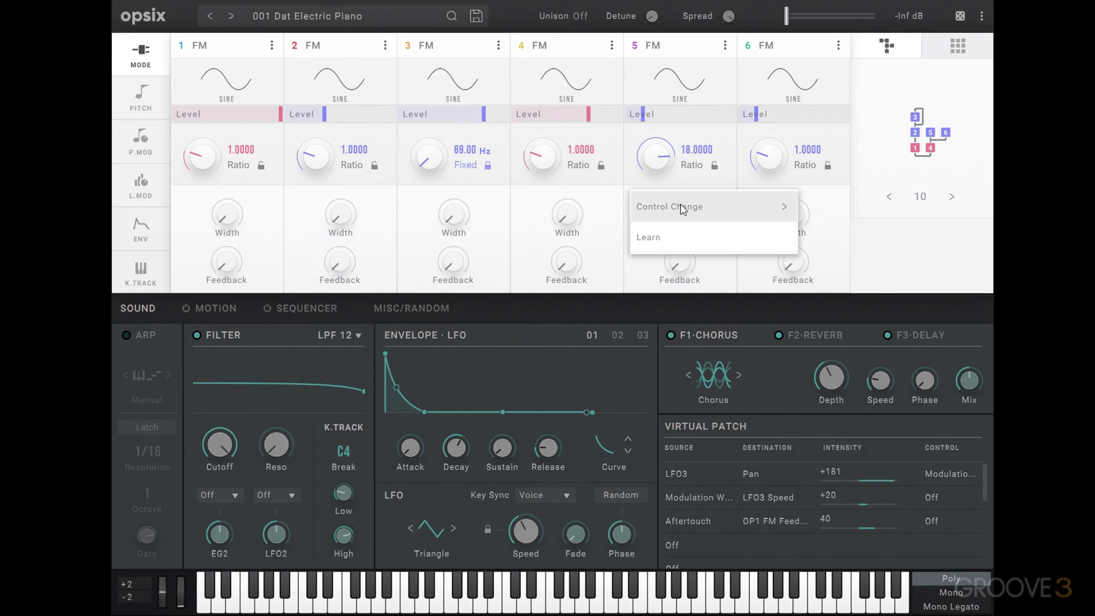
mouse_move(682, 206)
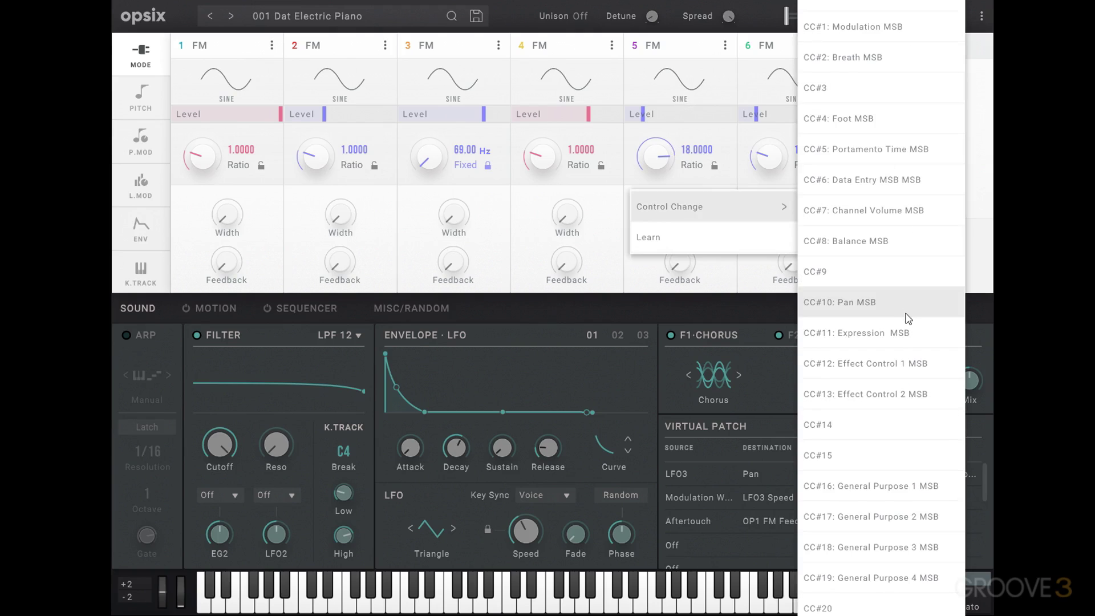
scroll(897, 370, down, 15)
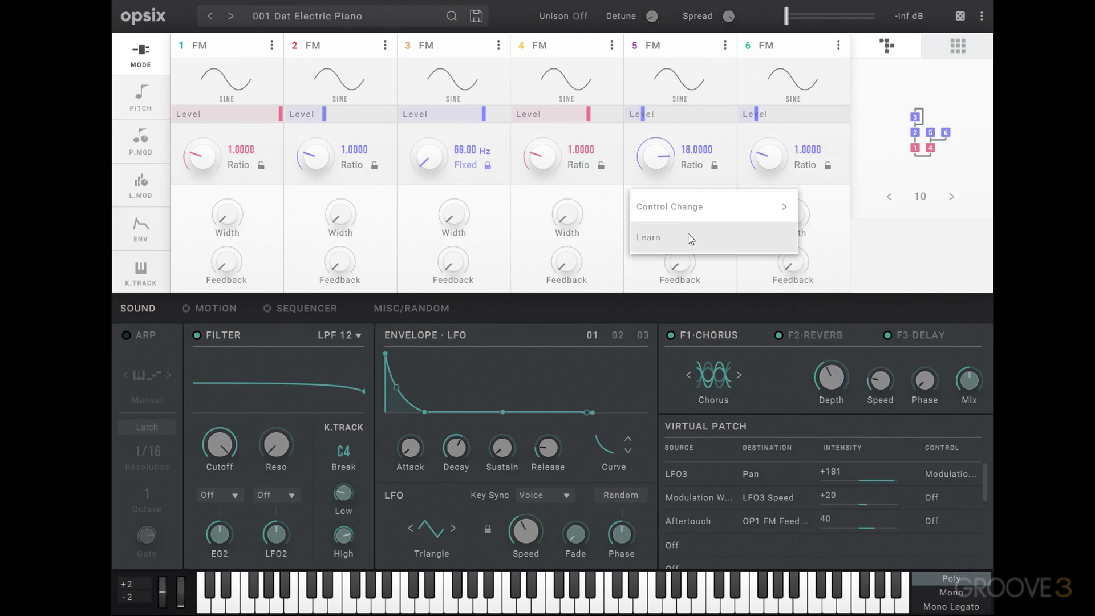
click(691, 238)
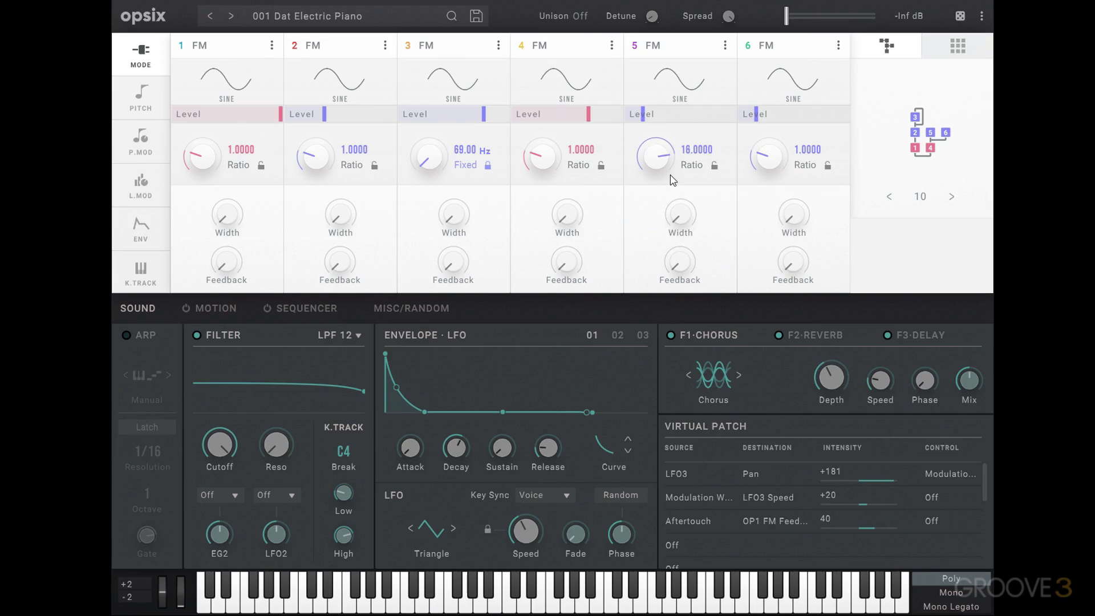
scroll(673, 180, down, 10)
Remove the CC#7 Channel Volume assignment from operator 5's ratio by setting its control change to None
right_click(660, 163)
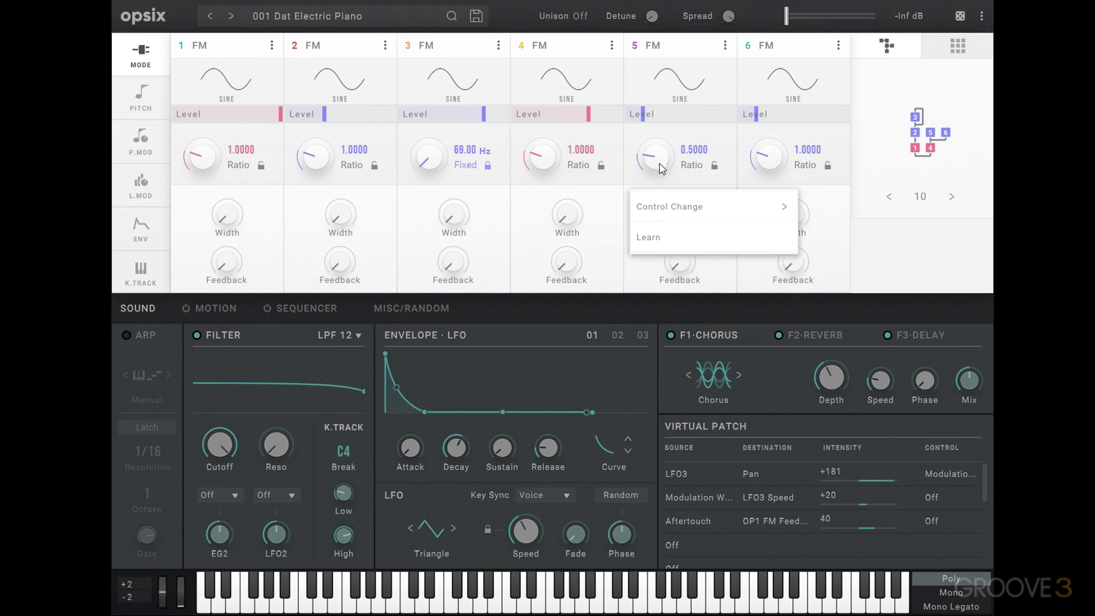
mouse_move(675, 210)
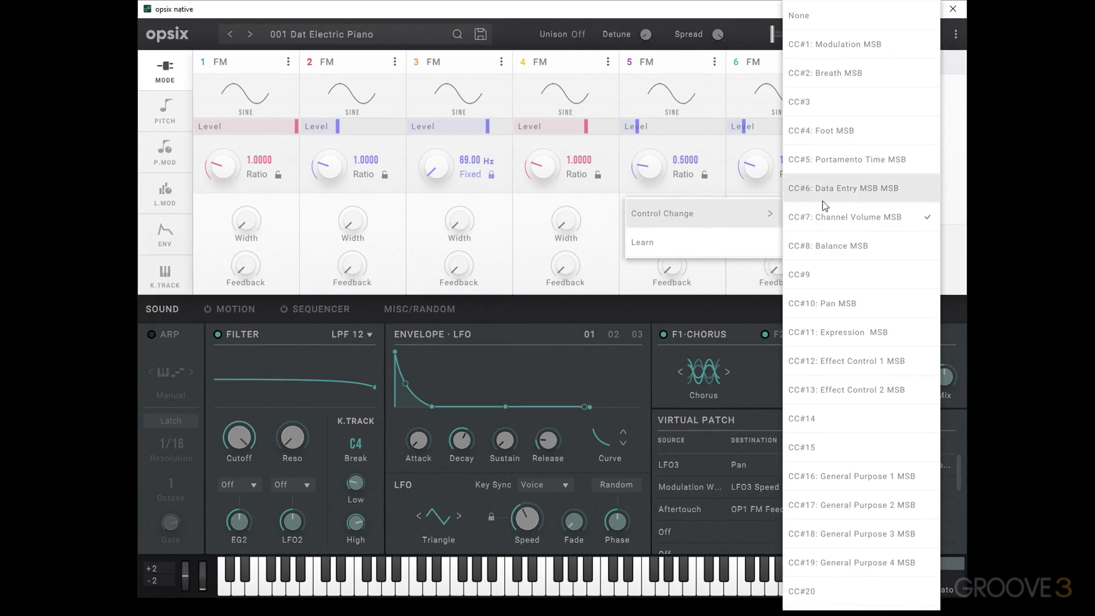
click(841, 19)
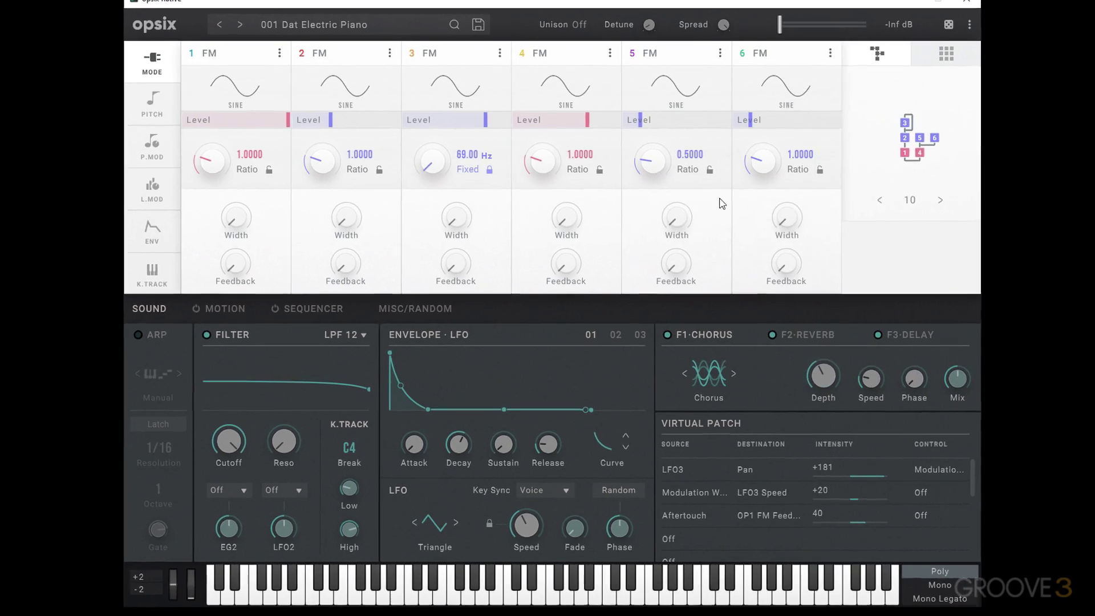
View the plug-in's About information and close it
click(955, 34)
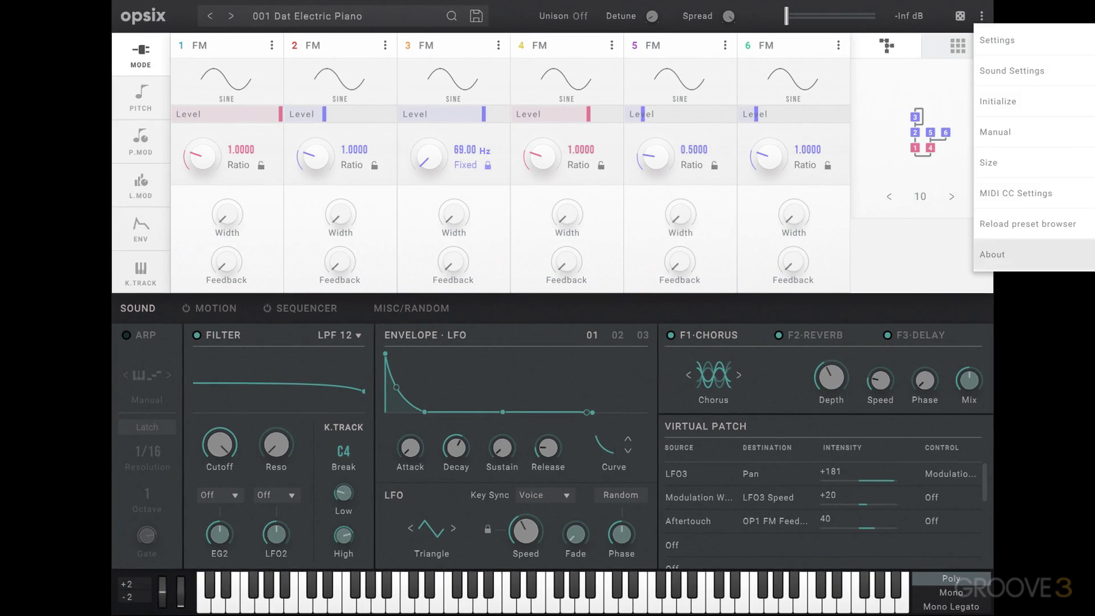
mouse_move(1086, 189)
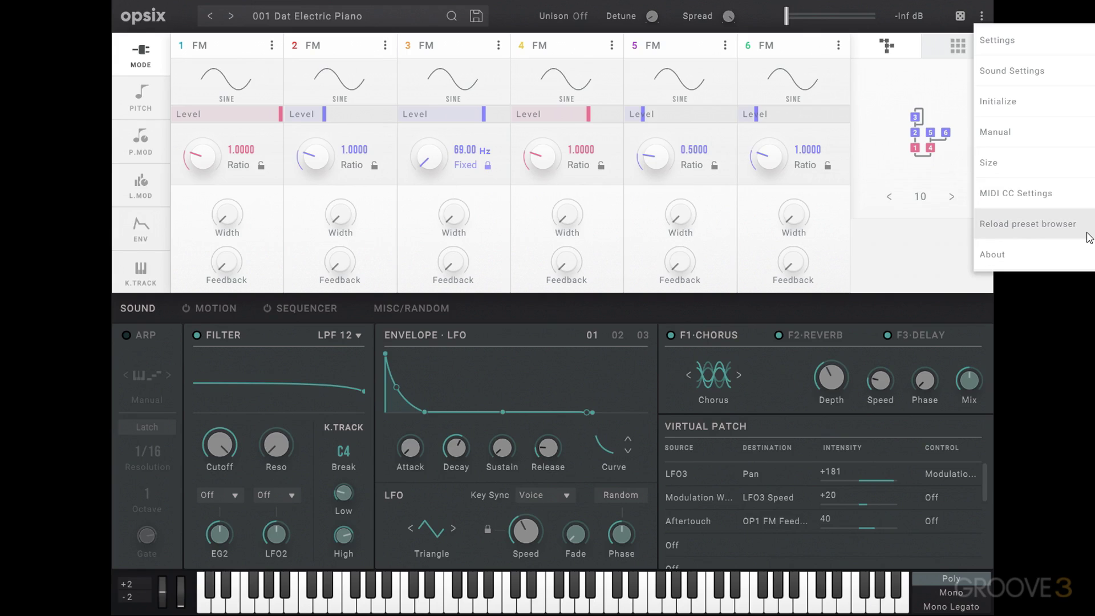
click(1061, 251)
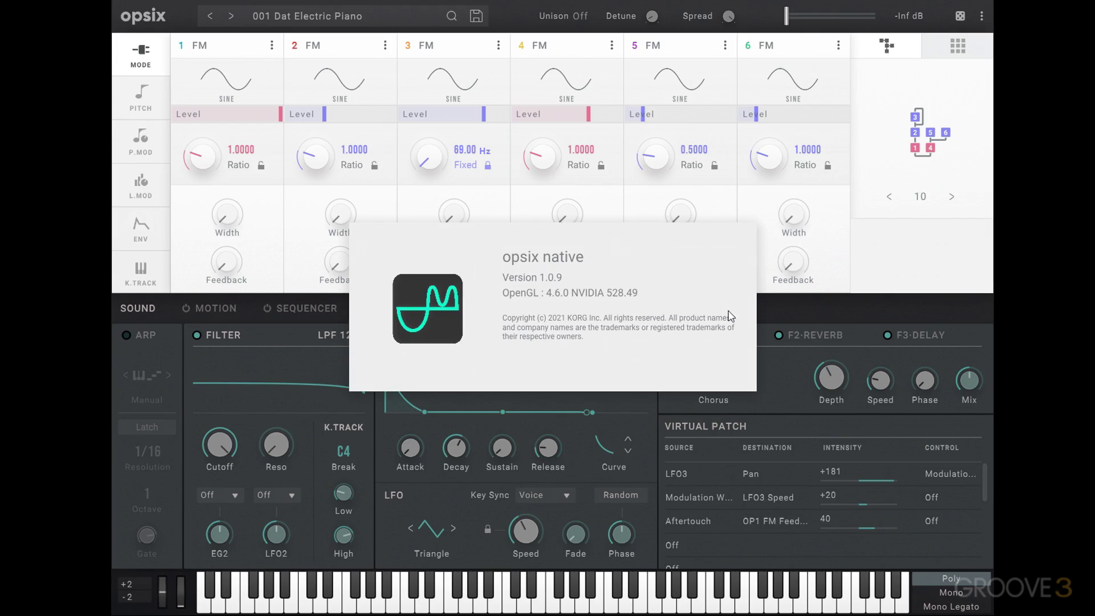
click(876, 295)
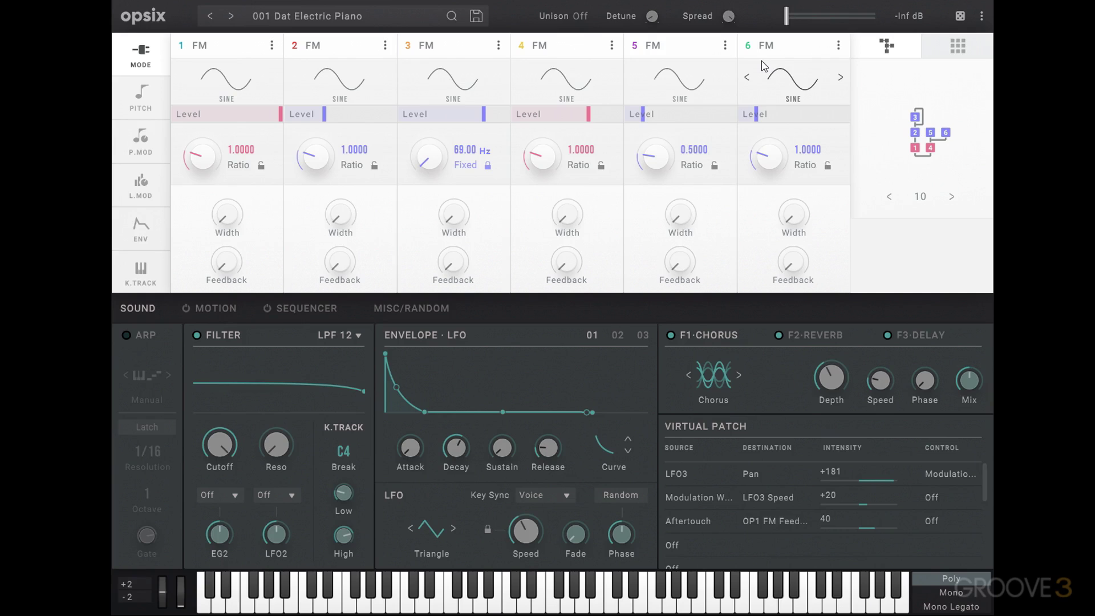
Examine the copy and paste options for operator 1's settings without applying any of them
click(242, 73)
click(234, 129)
click(272, 46)
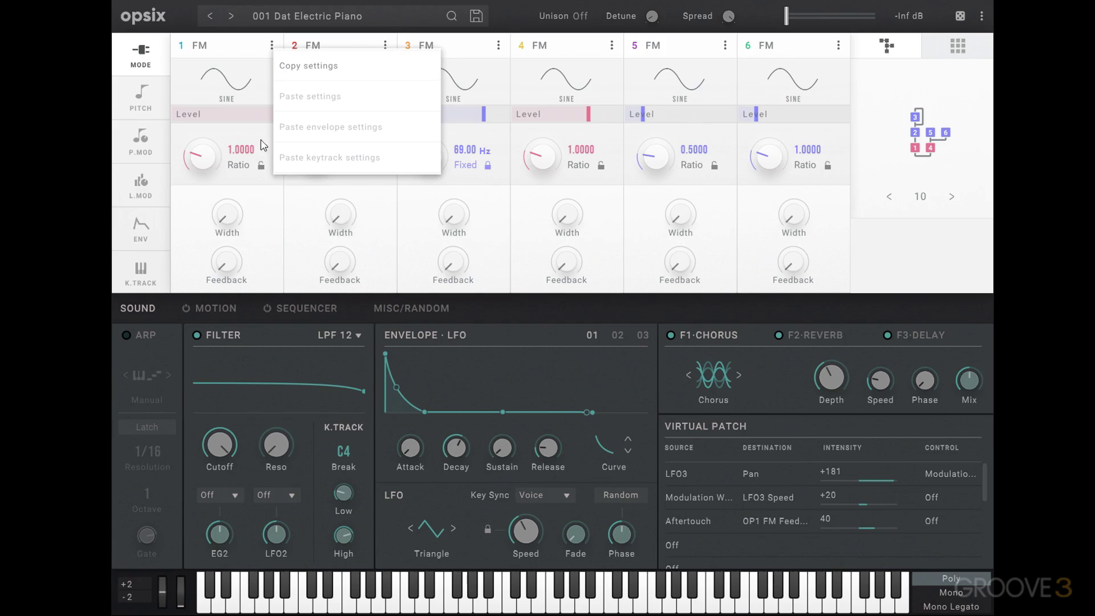
click(263, 218)
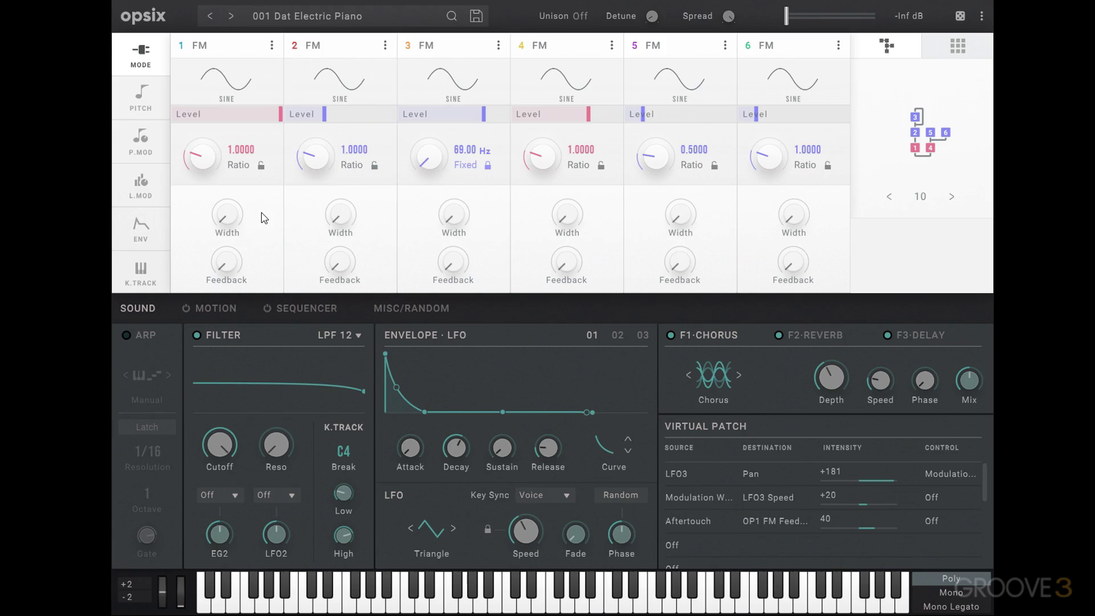
Go through the operators' Pitch, P.Mod, L.Mod, Env and K.Track pages in order
click(154, 102)
click(152, 144)
click(149, 185)
click(151, 238)
click(154, 279)
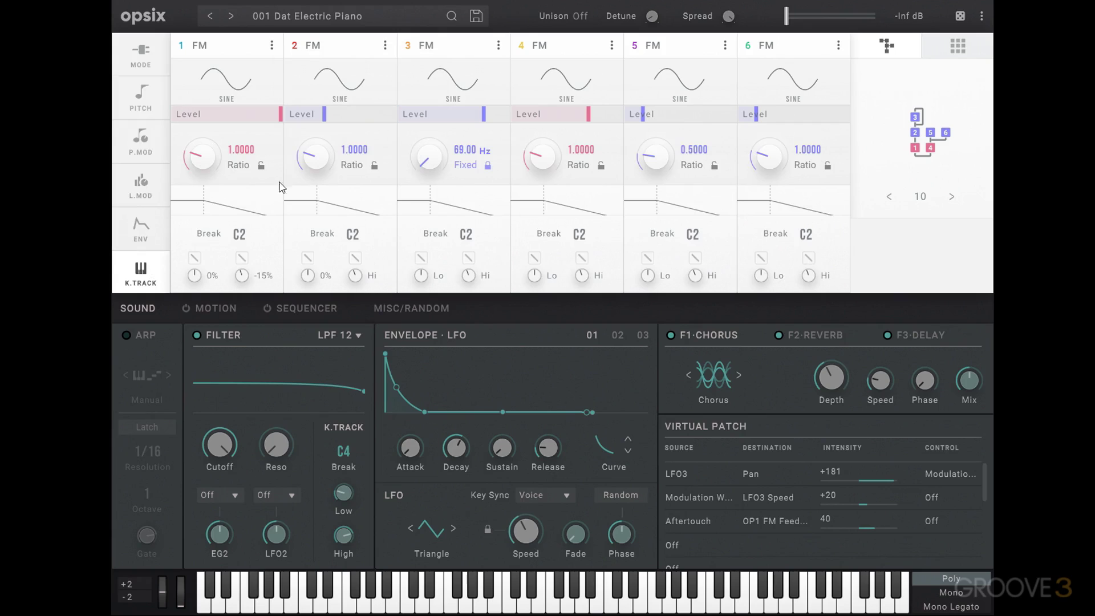
Switch the operator algorithm to number 8 and look over the full algorithm chart without choosing another
mouse_move(955, 172)
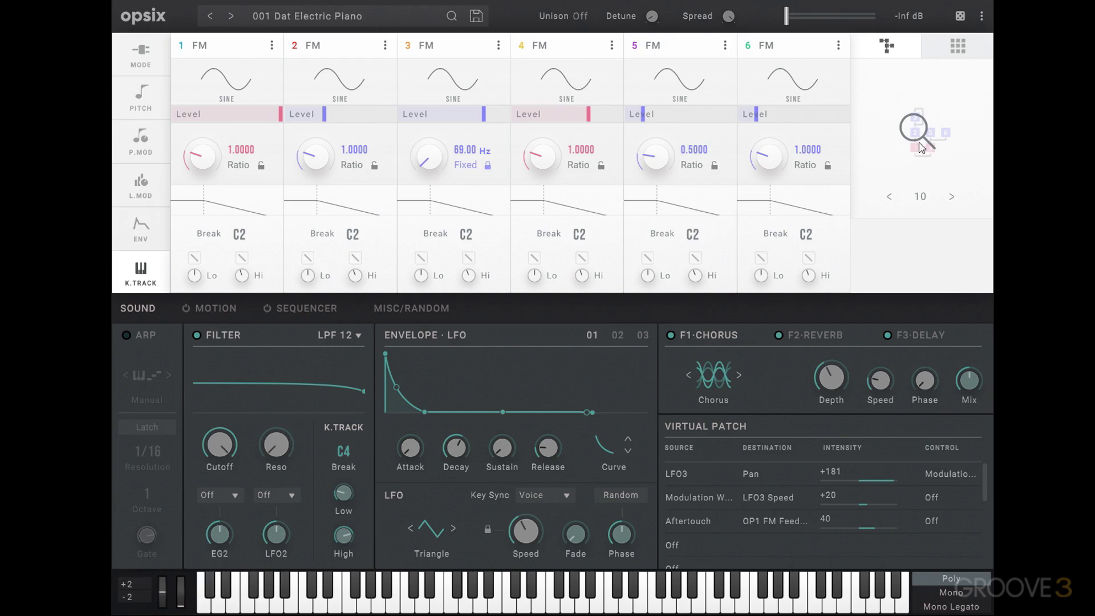
click(890, 196)
click(890, 197)
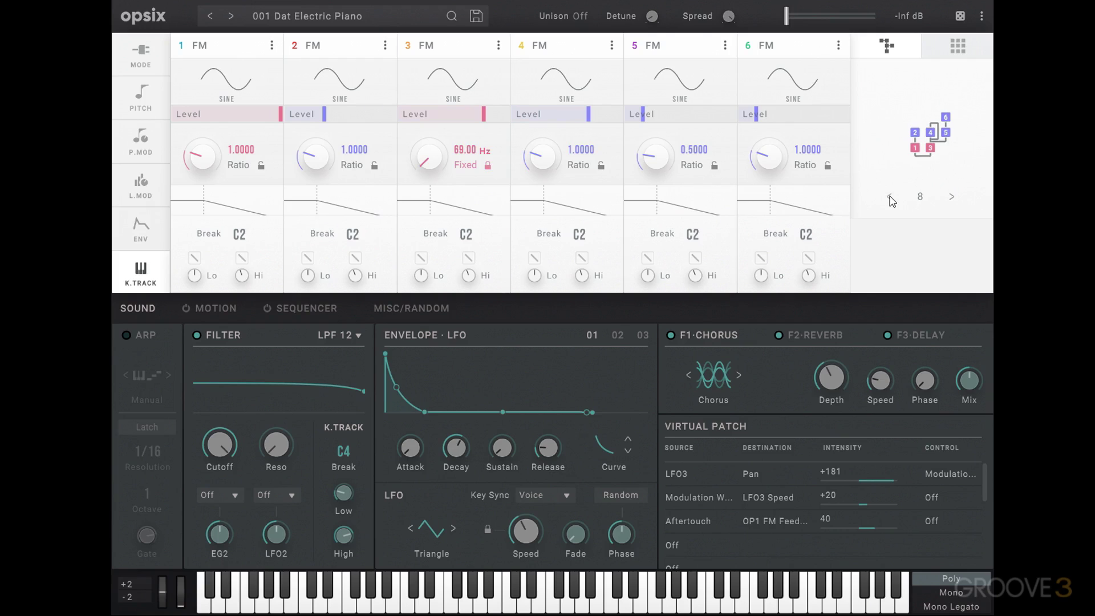
click(932, 156)
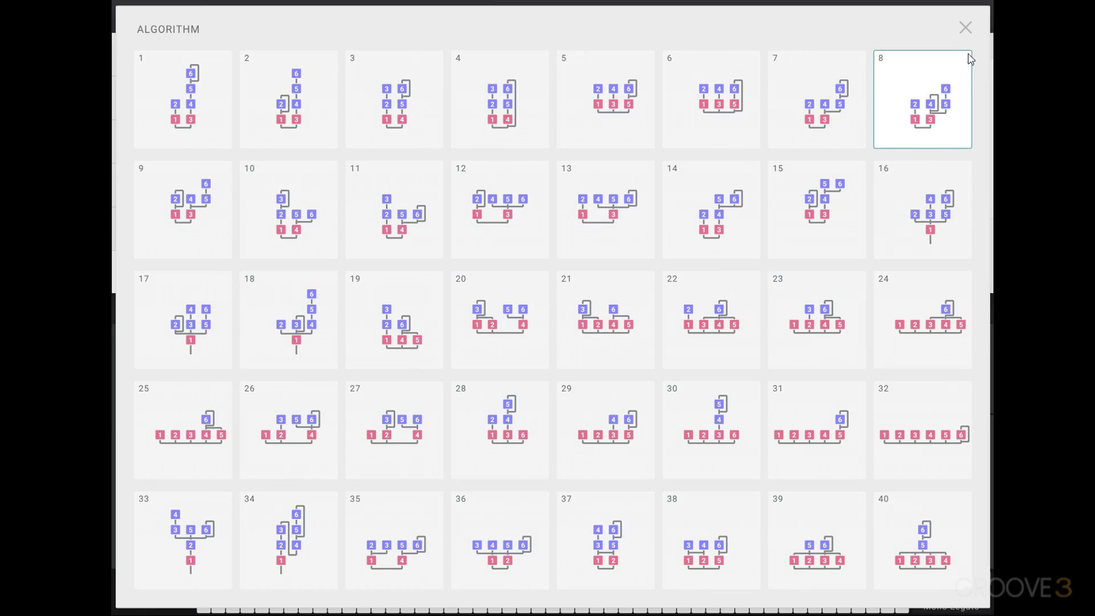
click(965, 28)
Set user algorithm amounts of 45 at row 3 column 2, 100 at row 2 column 4 and 41 at row 4 column 3, and return to the preset algorithm
click(959, 51)
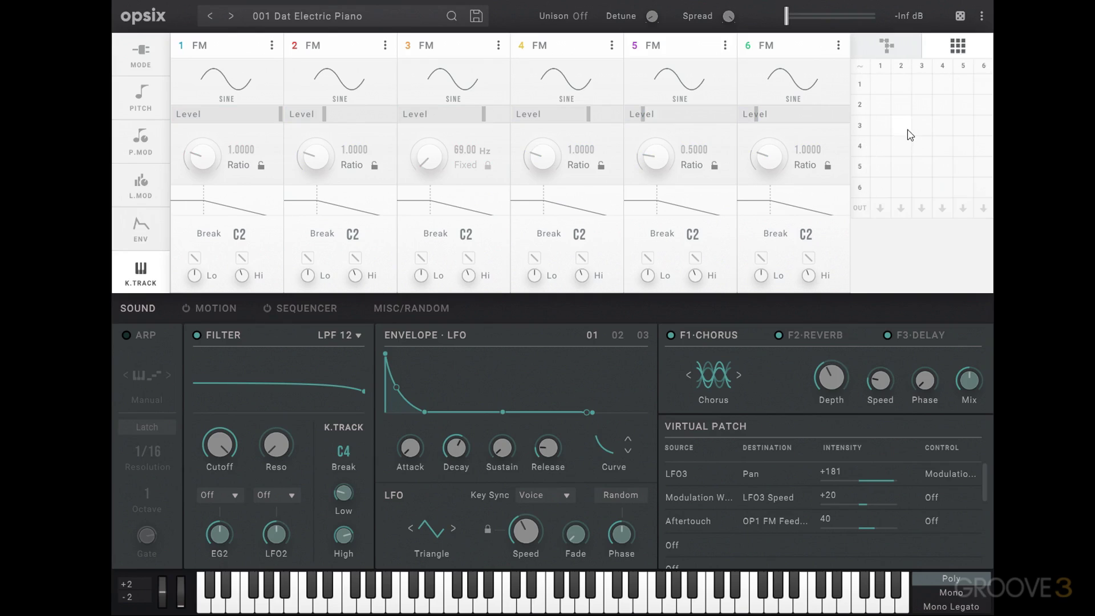
drag(911, 135, 946, 33)
drag(924, 158, 911, 95)
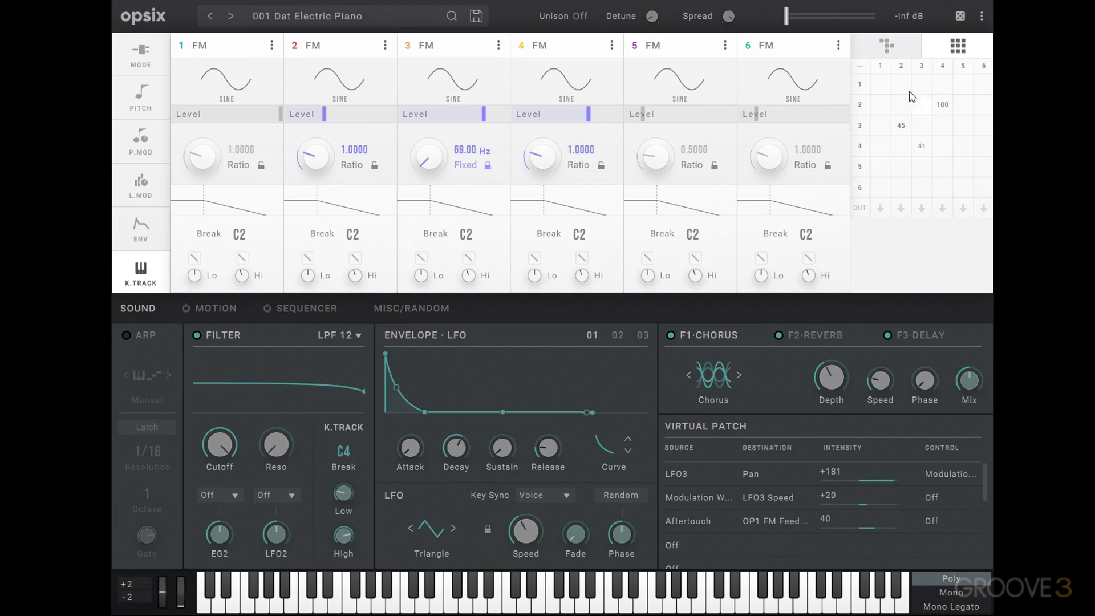
click(887, 46)
click(959, 46)
click(899, 51)
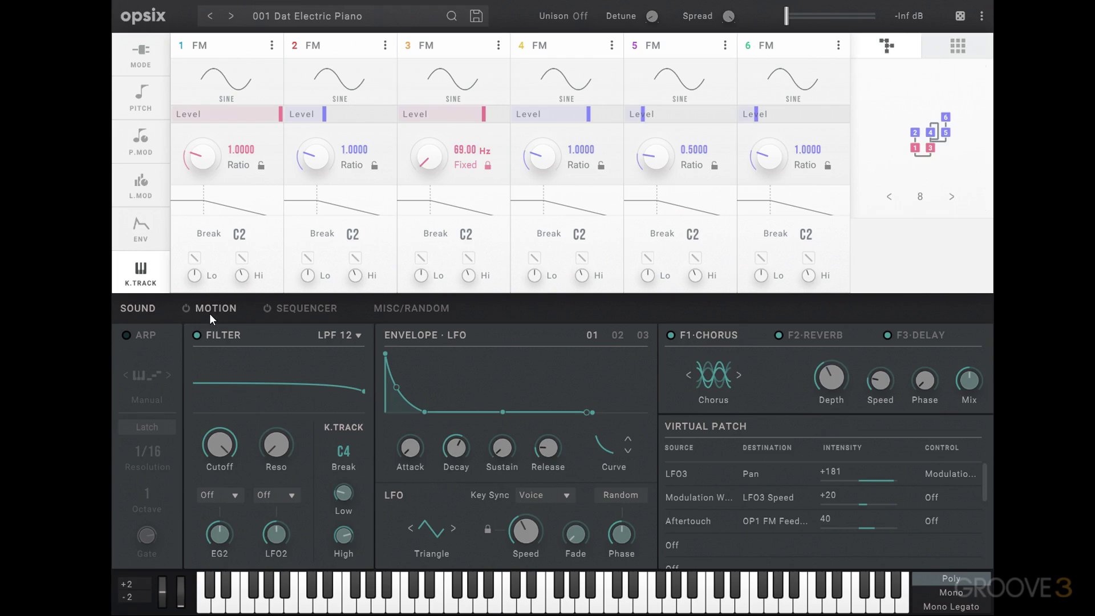
Look through the Sequencer, Misc/Random and Motion pages and return to the Sound page
click(285, 313)
click(422, 310)
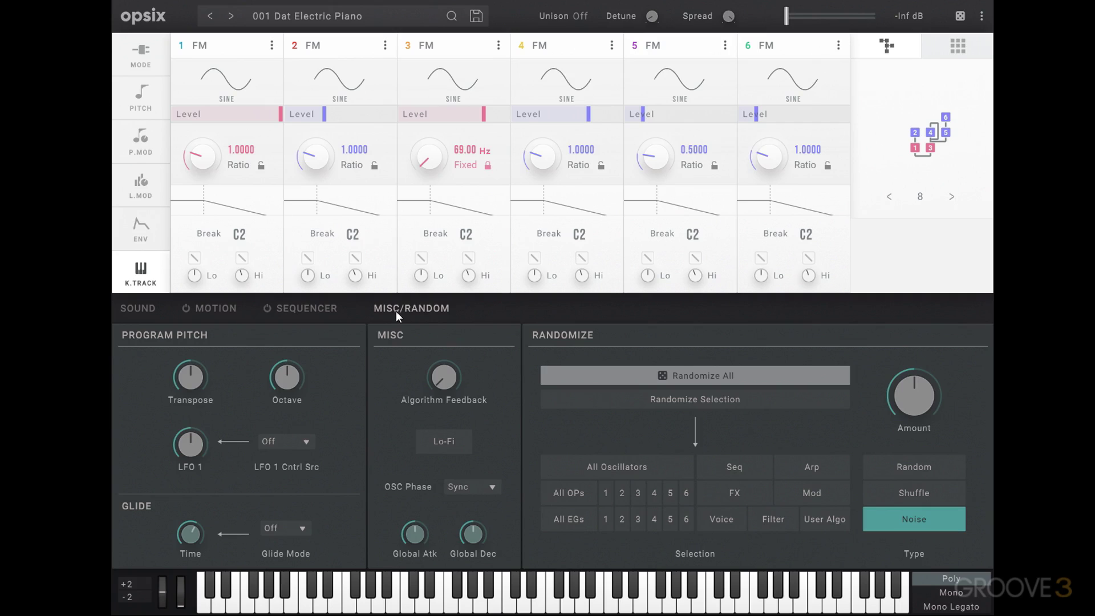
click(307, 308)
click(222, 309)
click(139, 310)
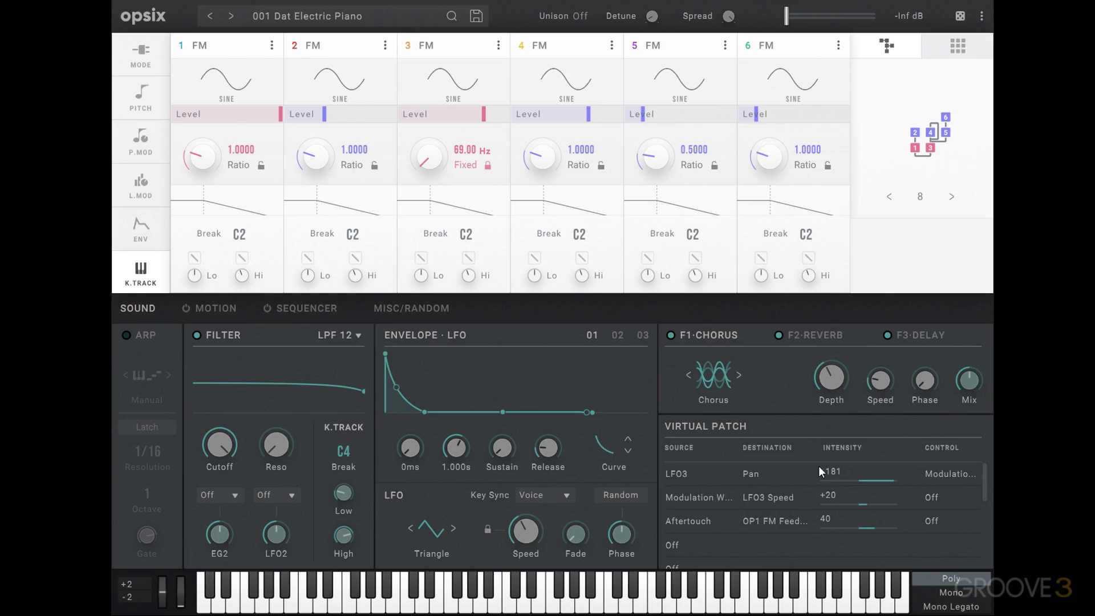
Toggle the arpeggiator on and off, and view envelopes and LFOs 02 and 03 before returning to 01
click(126, 335)
click(126, 336)
click(617, 336)
click(643, 335)
click(594, 337)
Look over the effects available for the first effect slot and keep Chorus selected
click(712, 377)
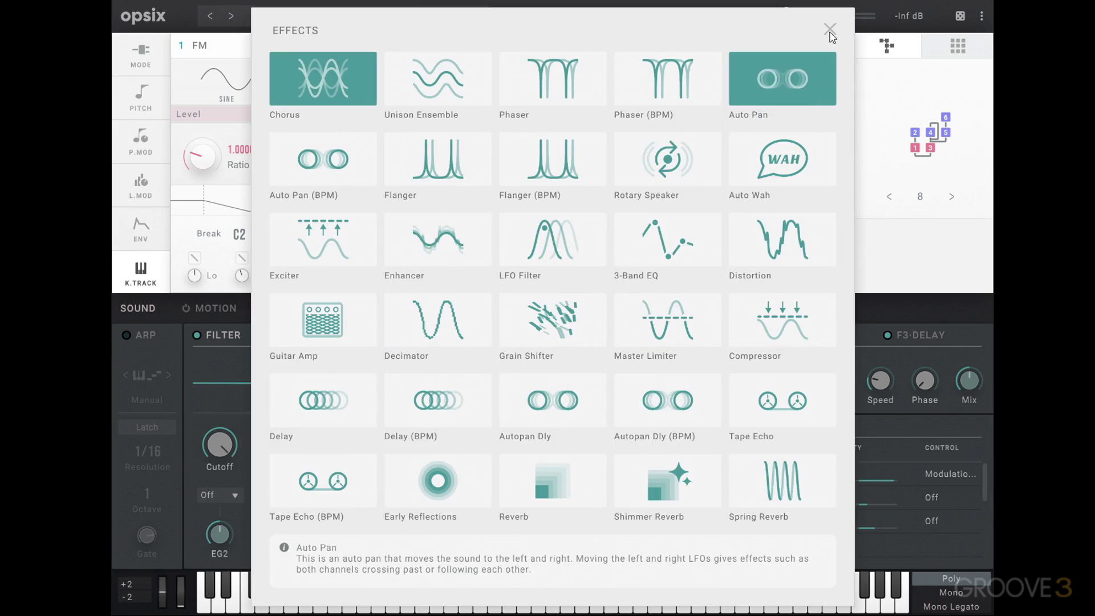
click(830, 31)
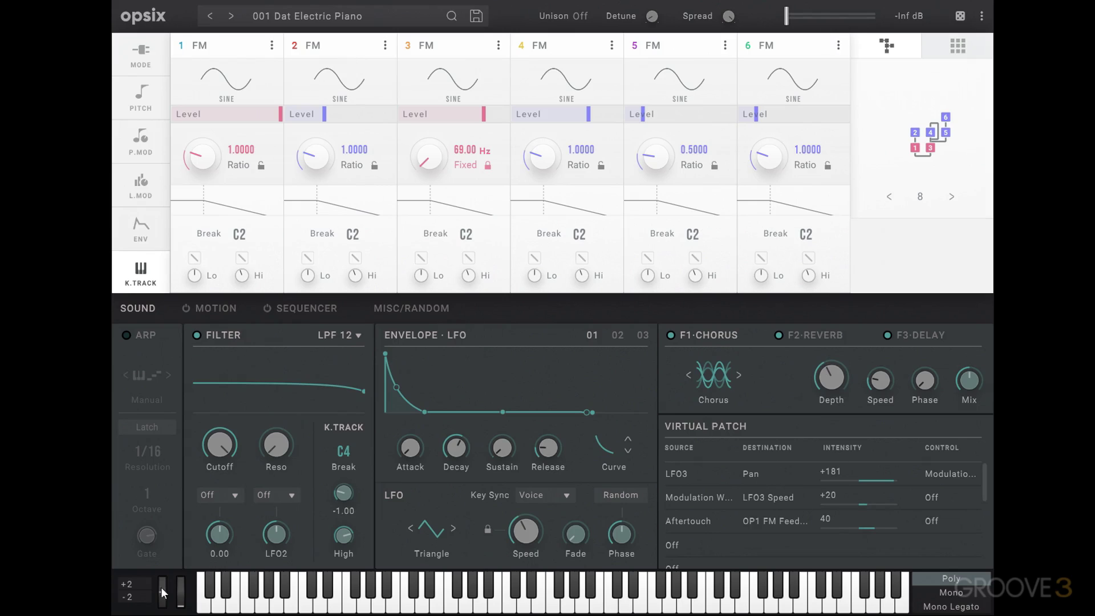
Switch the voice mode to Mono and bring the operators back to their Mode page
click(971, 590)
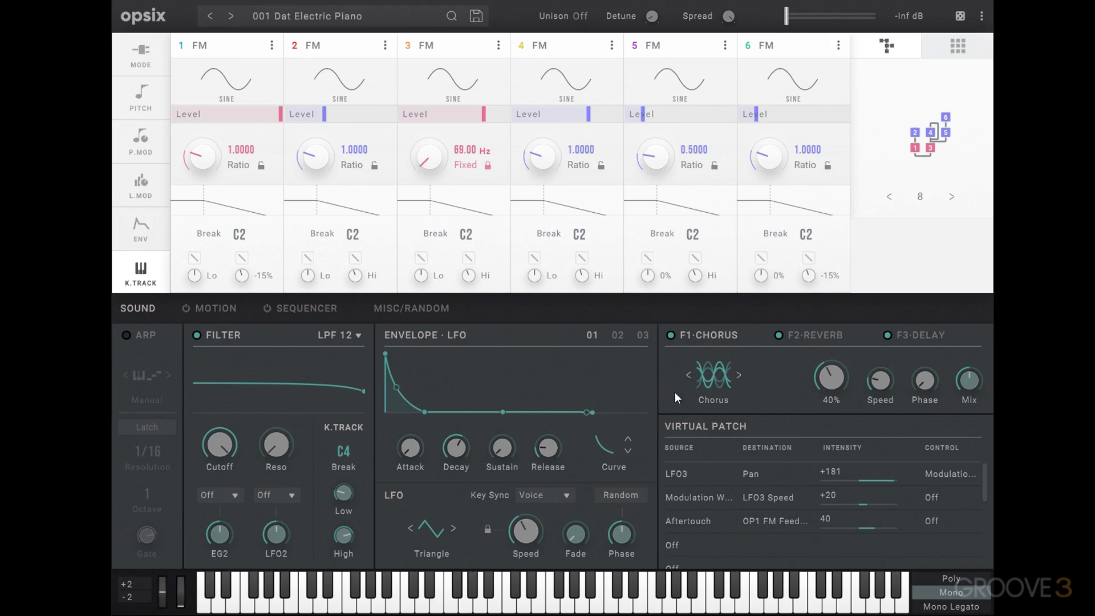
click(140, 97)
click(140, 54)
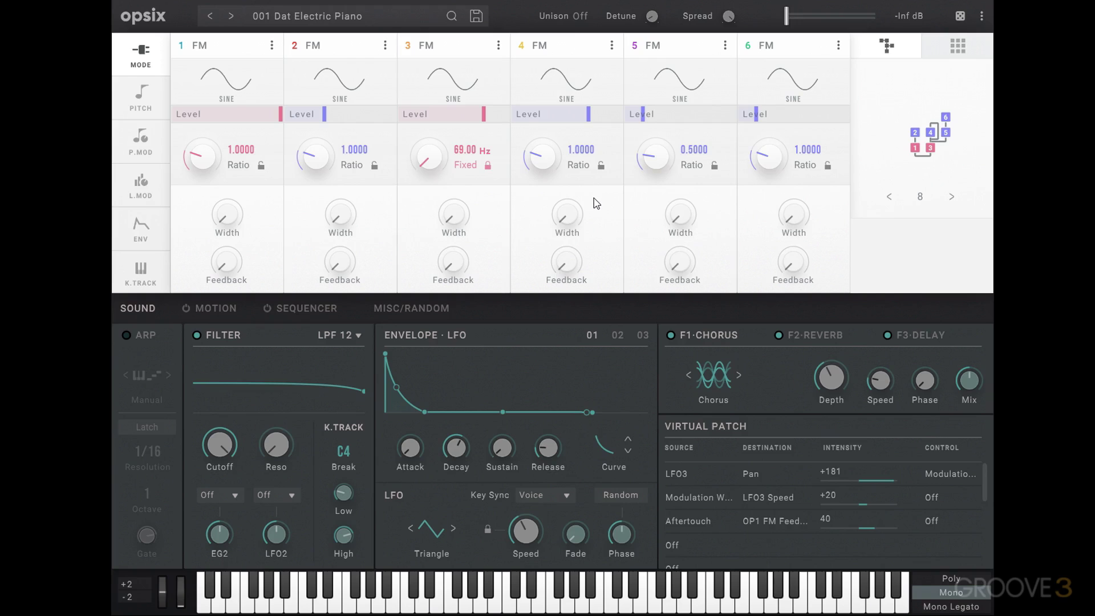